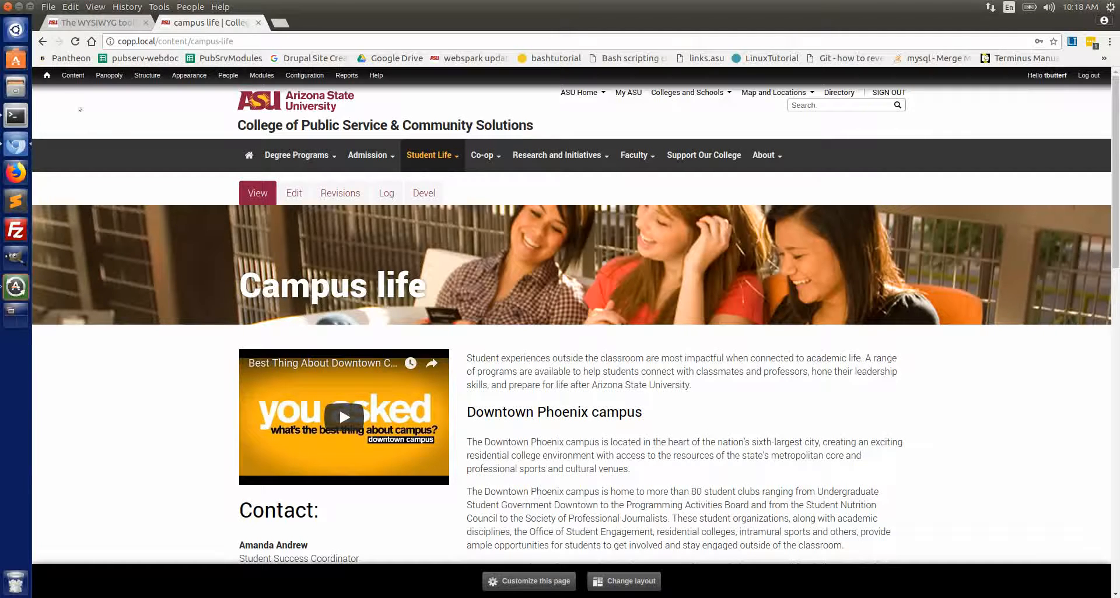
# Open the site's file administration list
pyautogui.moveTo(73, 75)
pyautogui.moveTo(67, 102)
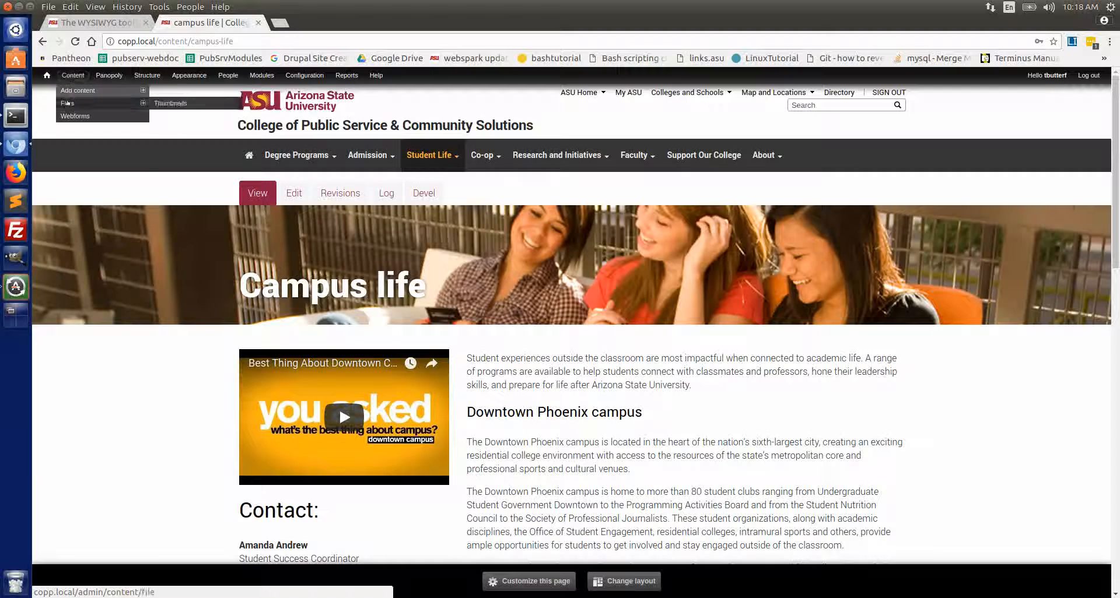
pyautogui.click(67, 102)
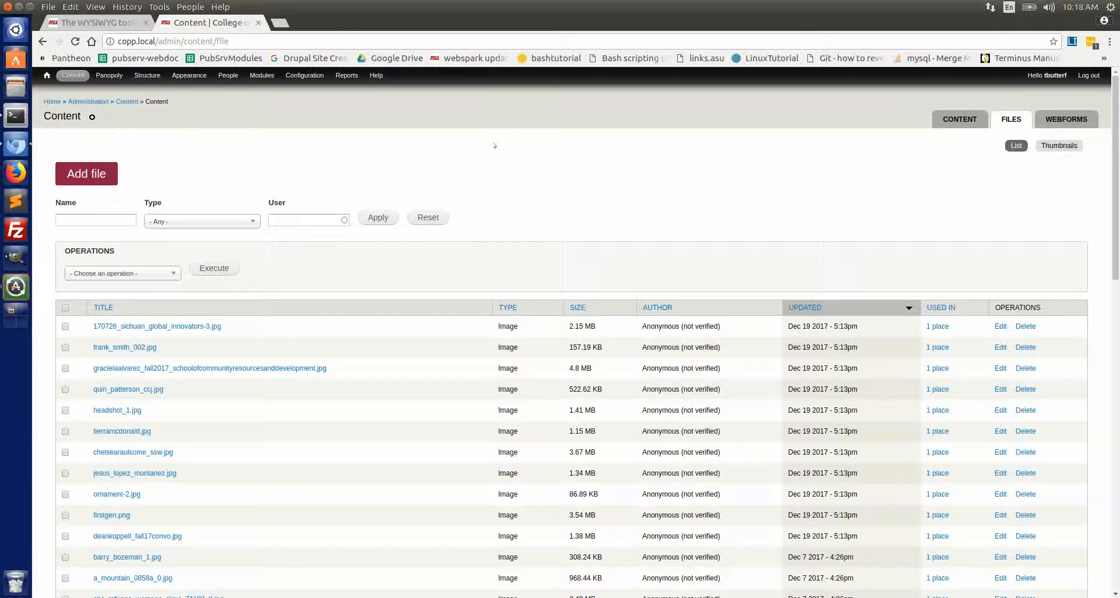
# Upload random-document.pdf from the Desktop as a new file stored in public local files
pyautogui.click(77, 172)
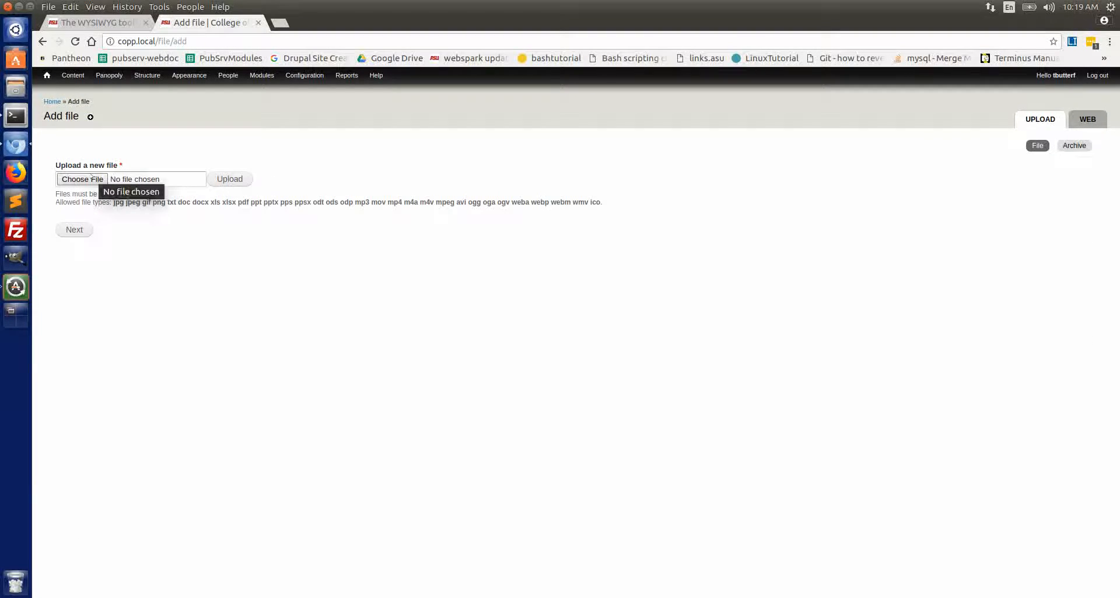
pyautogui.click(91, 177)
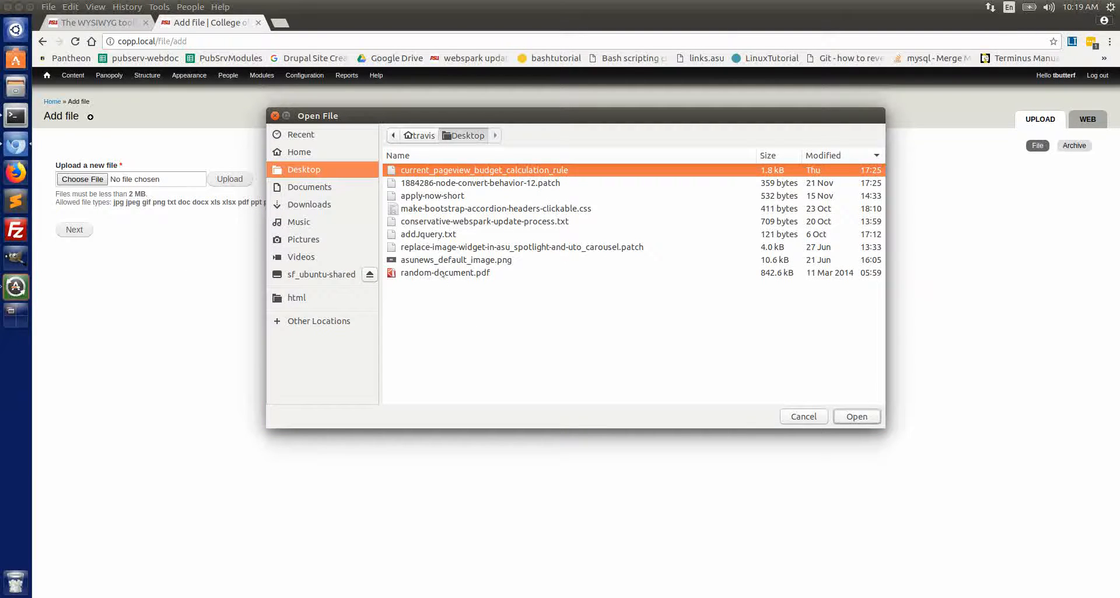
pyautogui.click(442, 273)
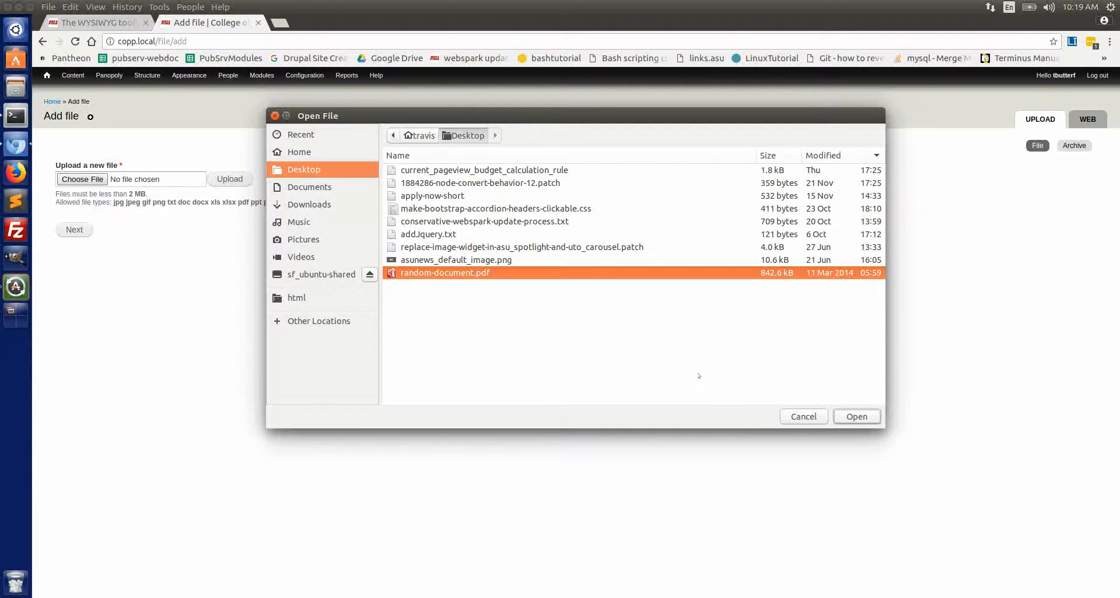
pyautogui.click(857, 415)
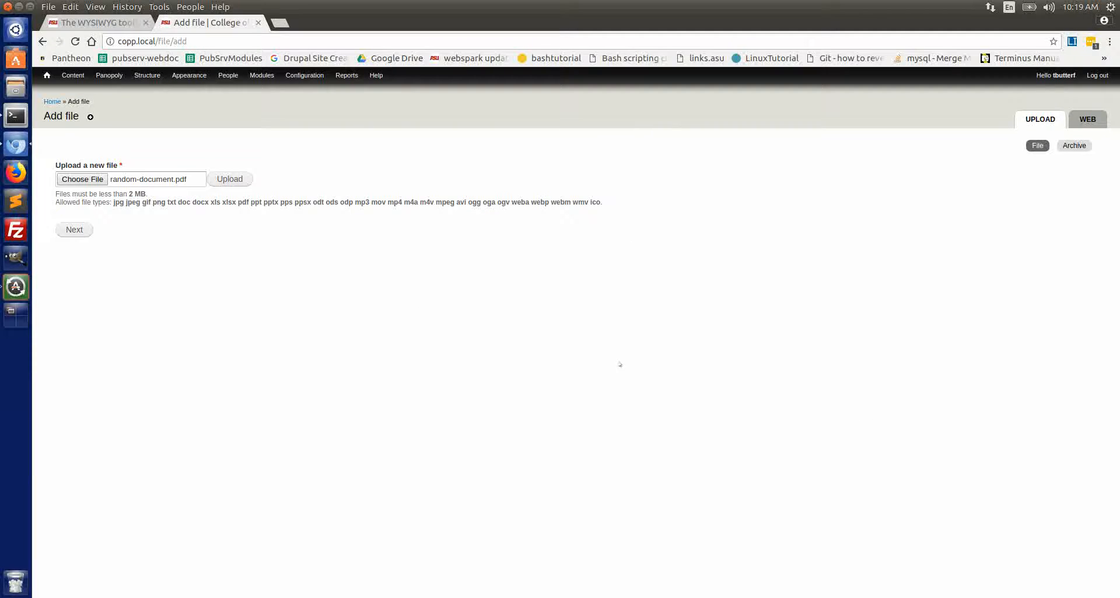
pyautogui.click(229, 179)
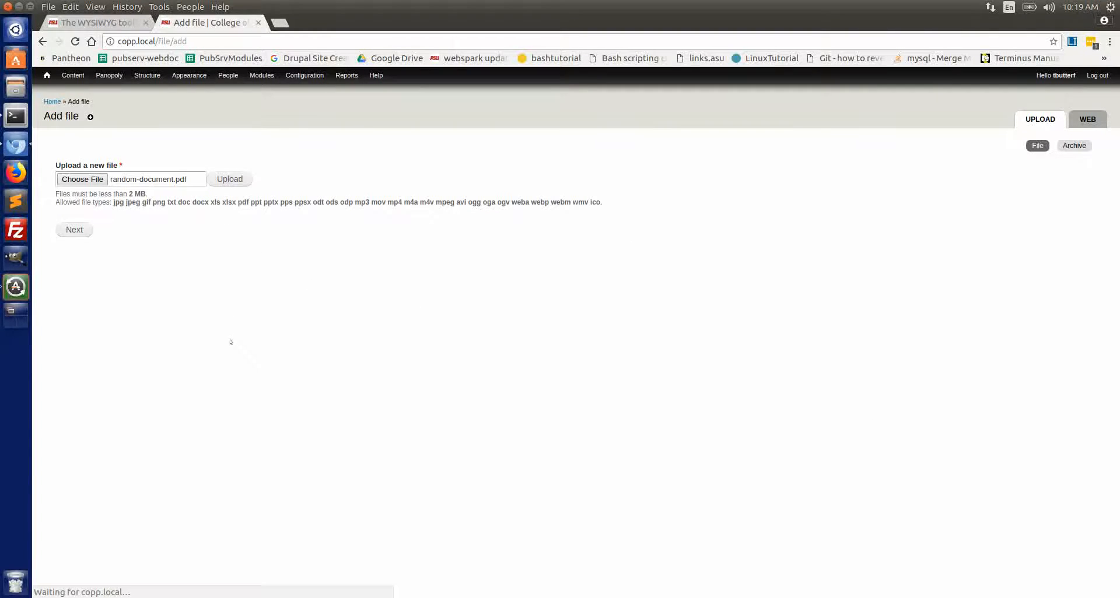
pyautogui.click(74, 229)
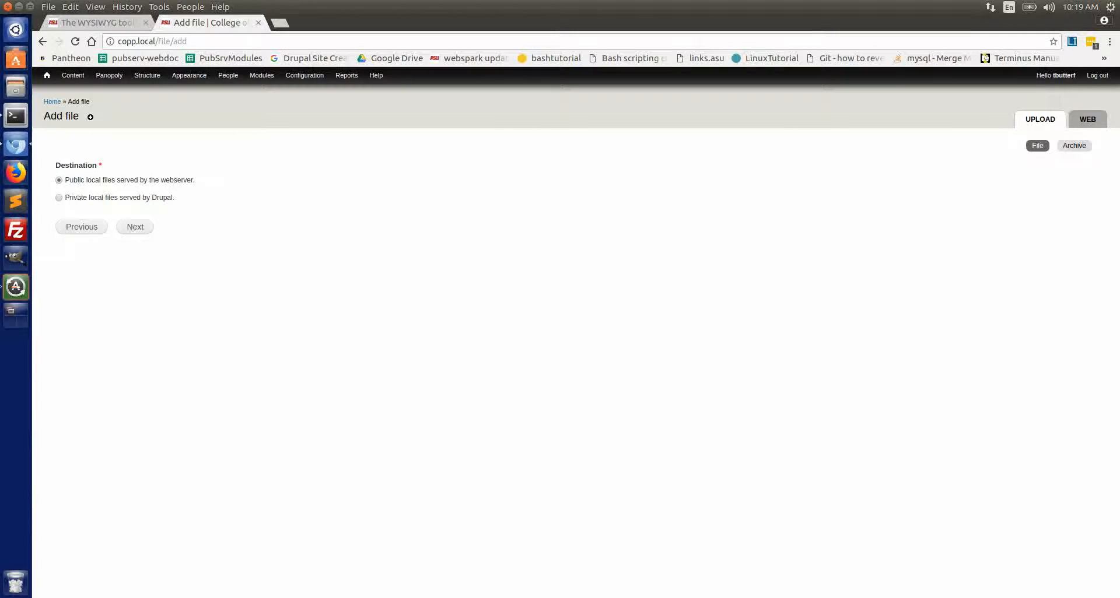
pyautogui.click(133, 226)
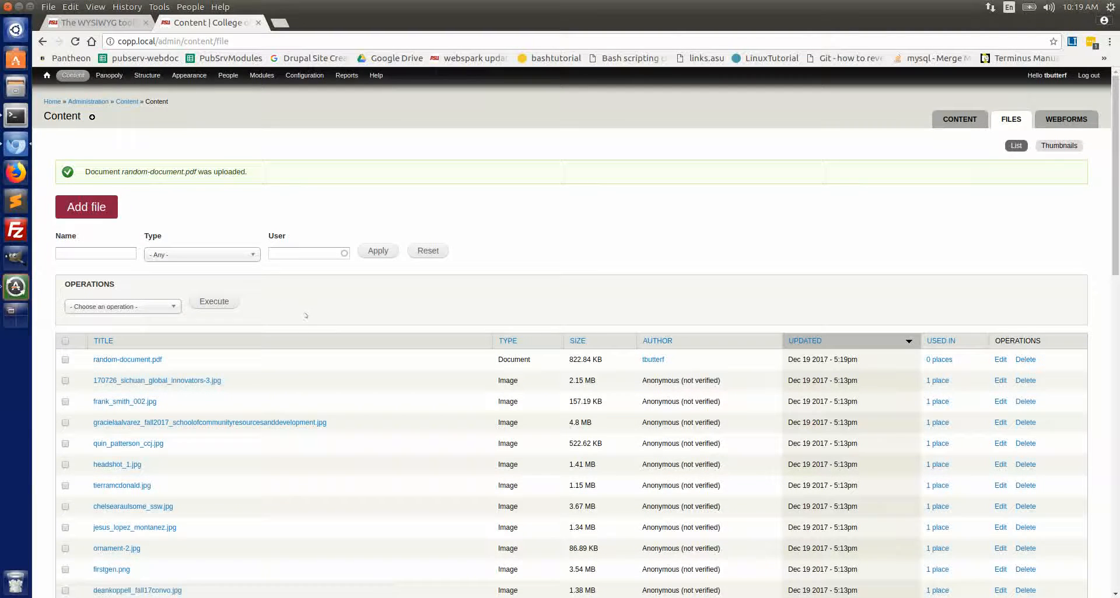
# Open the uploaded random-document.pdf page and copy the file's link address
pyautogui.click(141, 360)
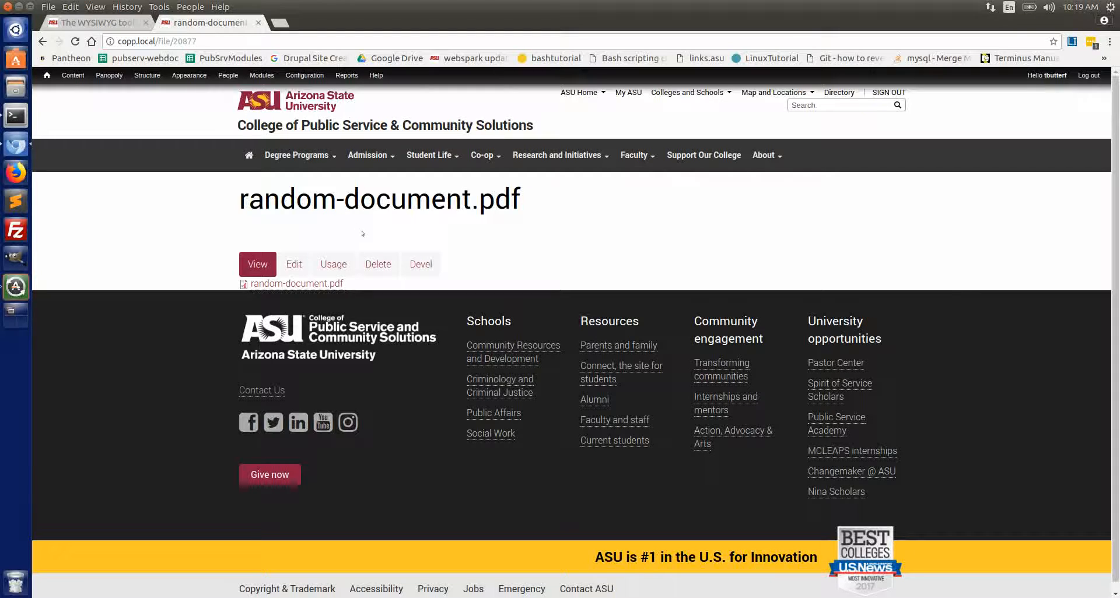
pyautogui.rightClick(323, 284)
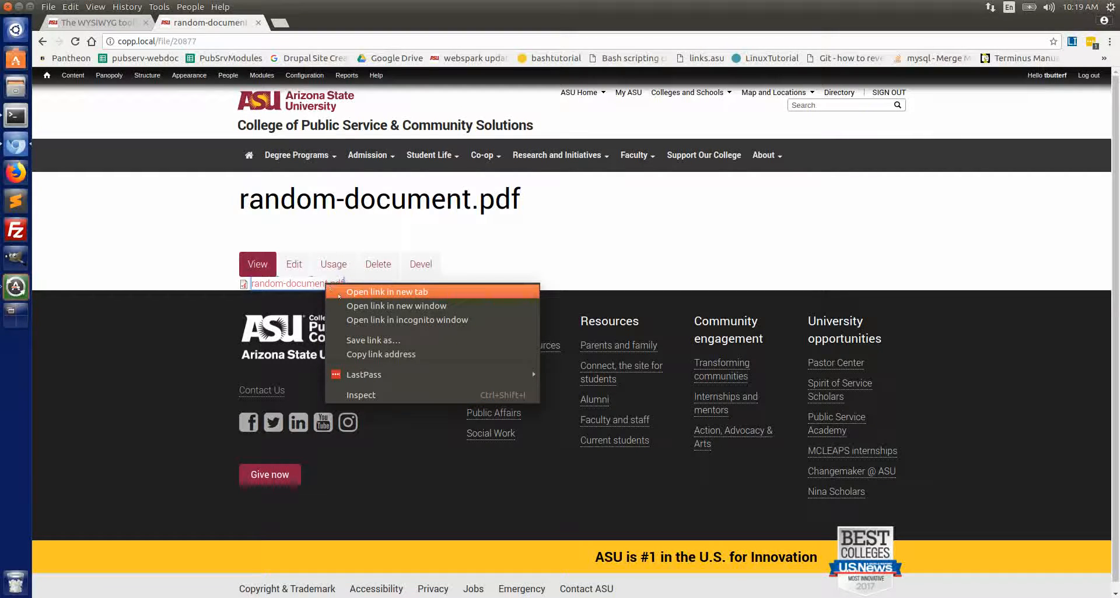
pyautogui.click(384, 355)
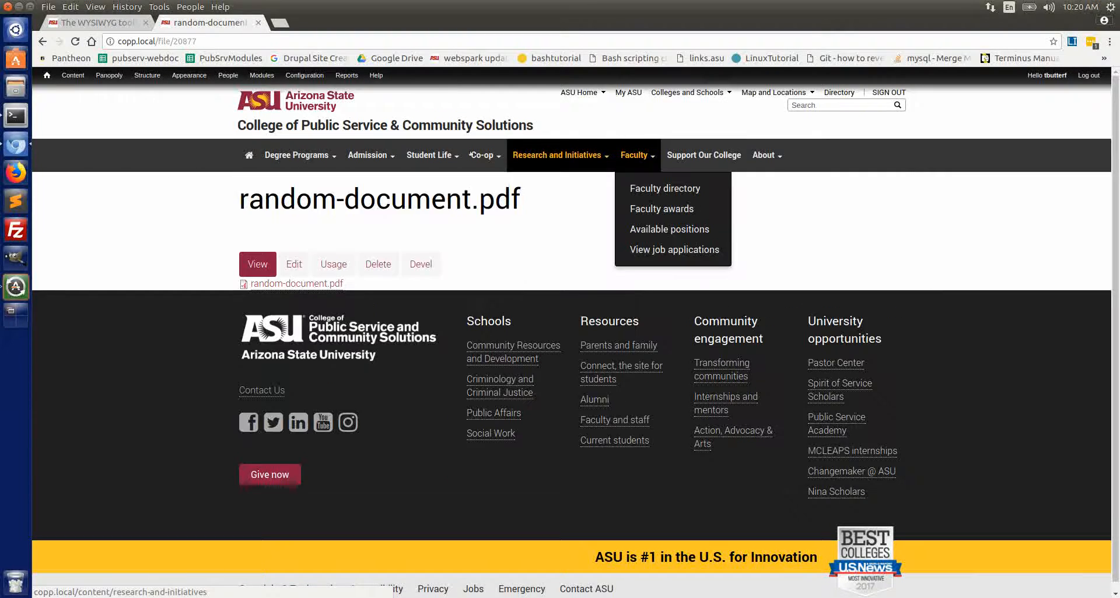
# Open the Campus life page for editing
pyautogui.moveTo(428, 154)
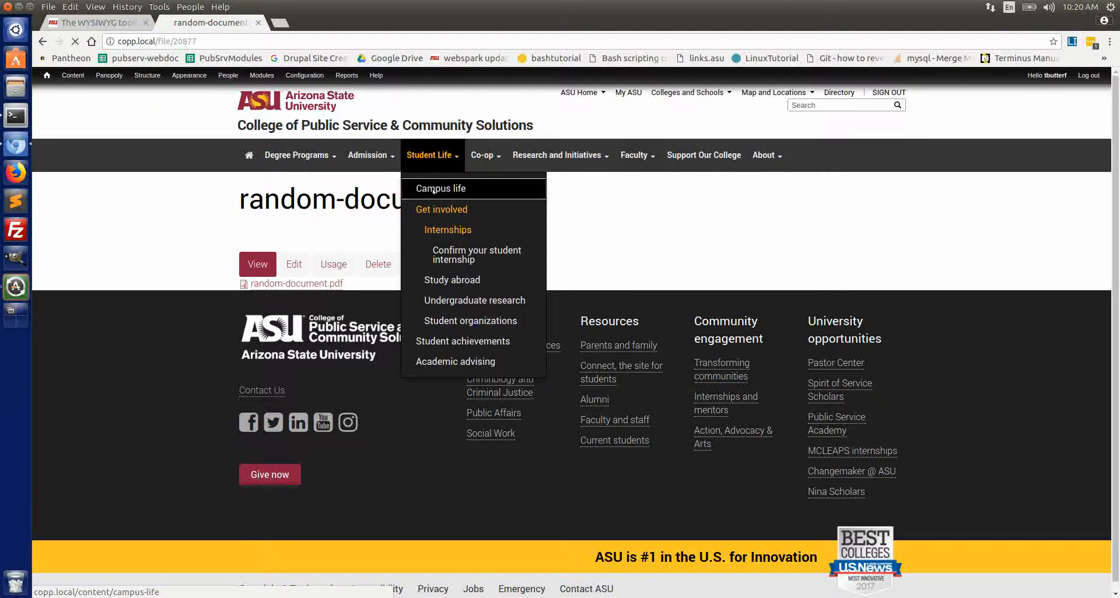
pyautogui.click(432, 189)
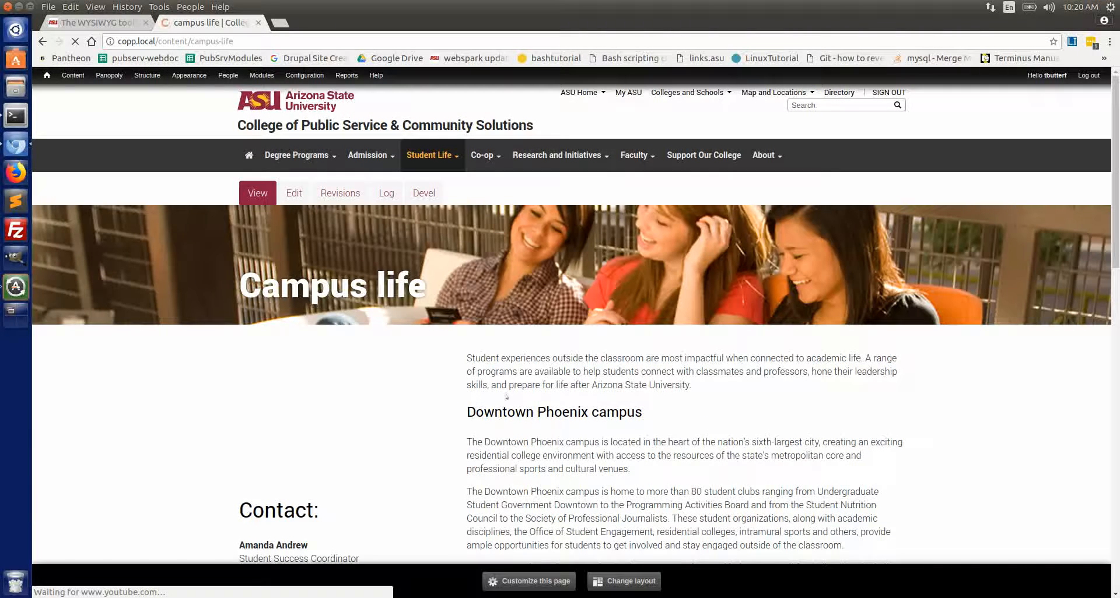
pyautogui.click(294, 193)
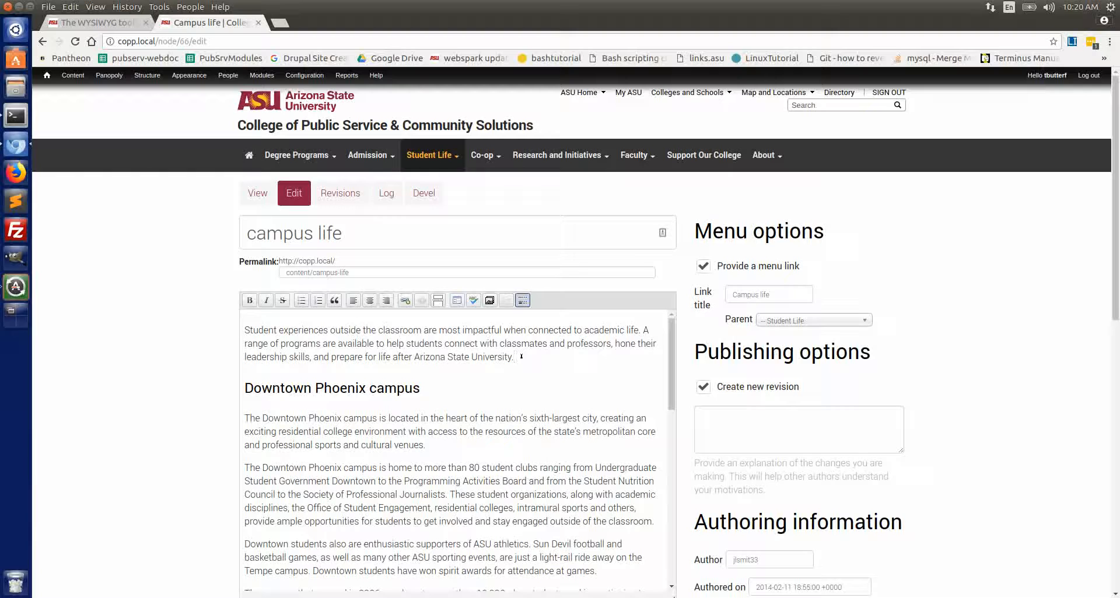
# Add a new paragraph reading "A really cool file to download" after the introductory paragraph
pyautogui.press('Return')
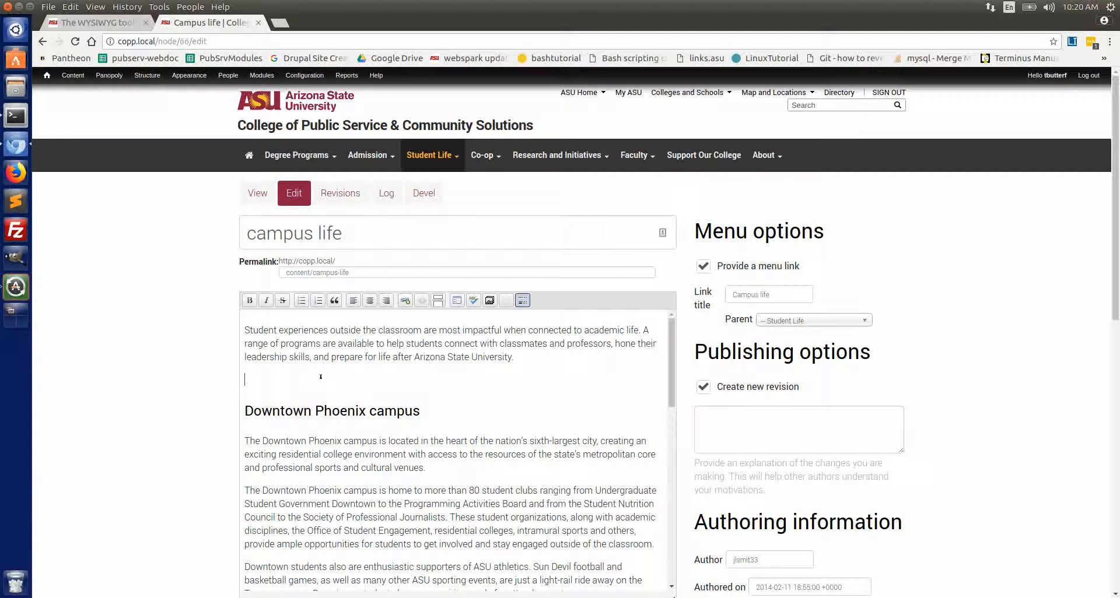
pyautogui.write('A really cool file to download')
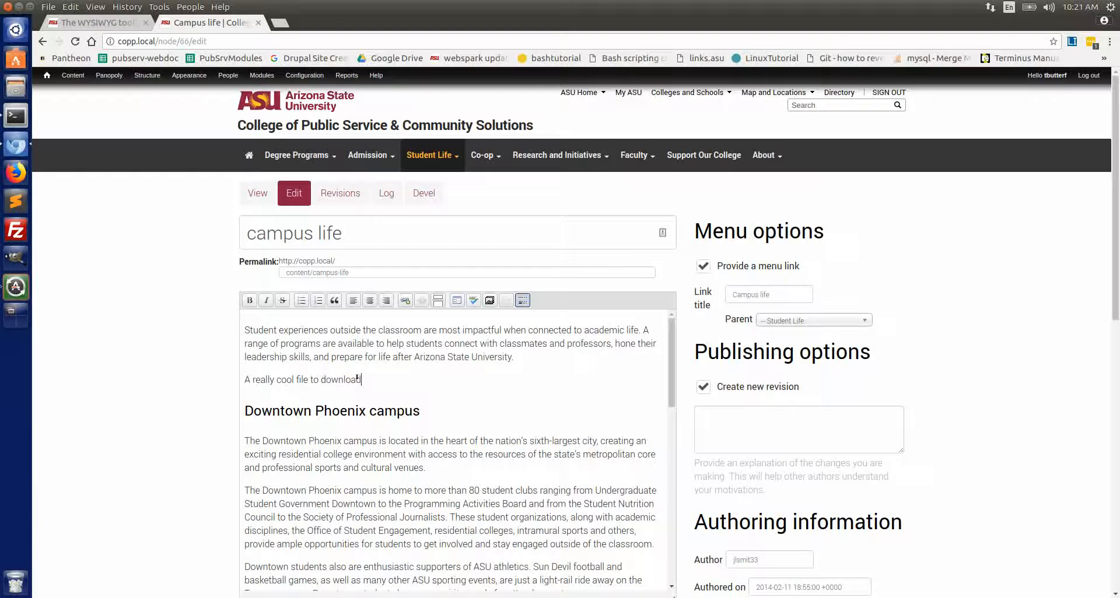
# Select the new sentence and paste the copied file URL as its link URL
pyautogui.moveTo(357, 378); pyautogui.dragTo(241, 375)
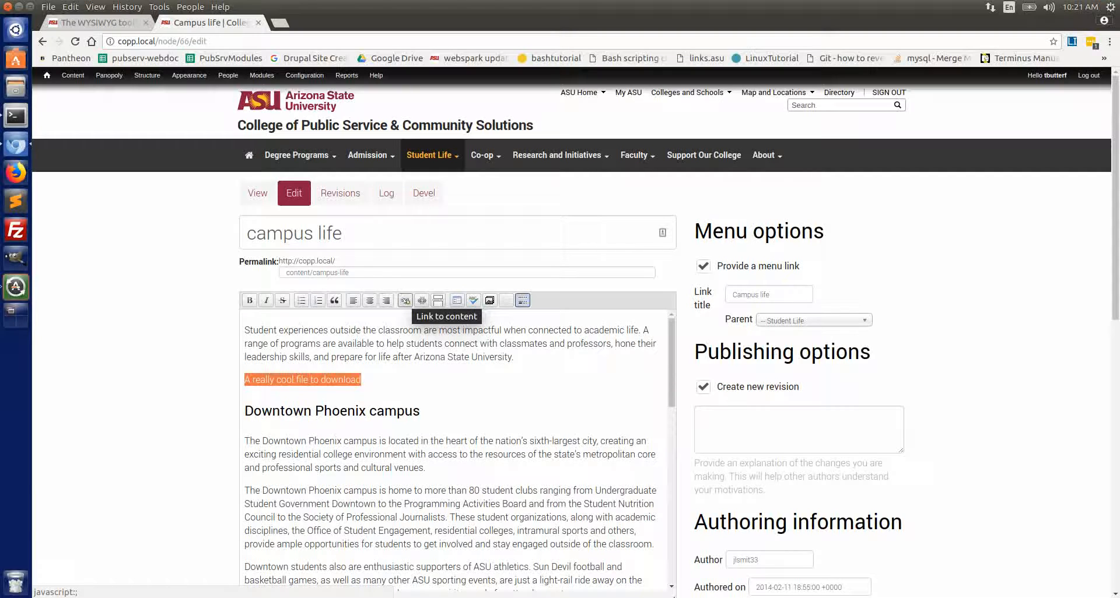
pyautogui.click(406, 300)
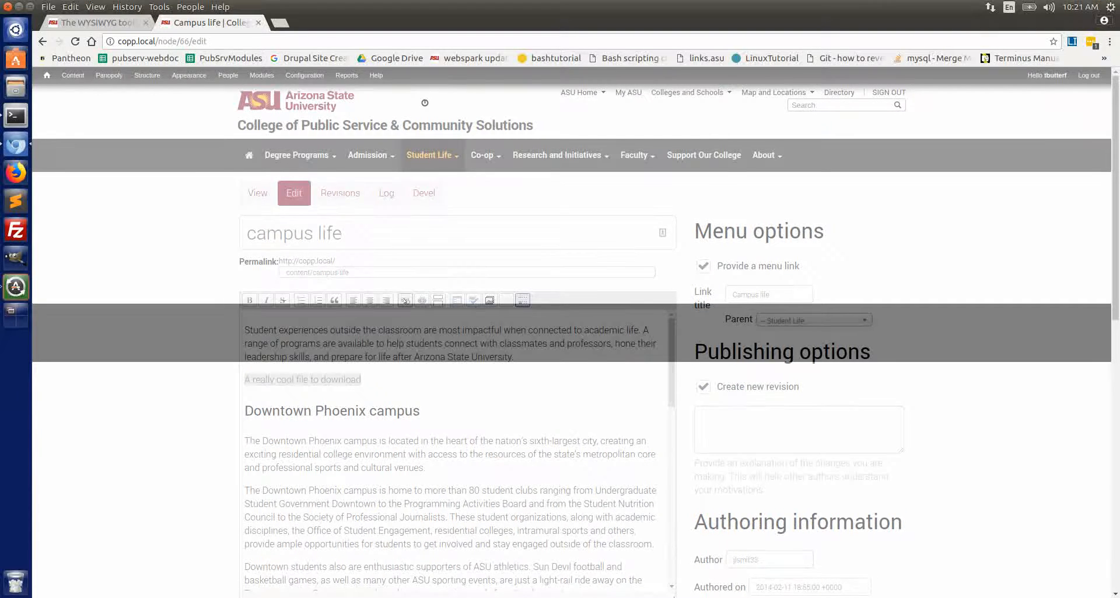
pyautogui.click(468, 216)
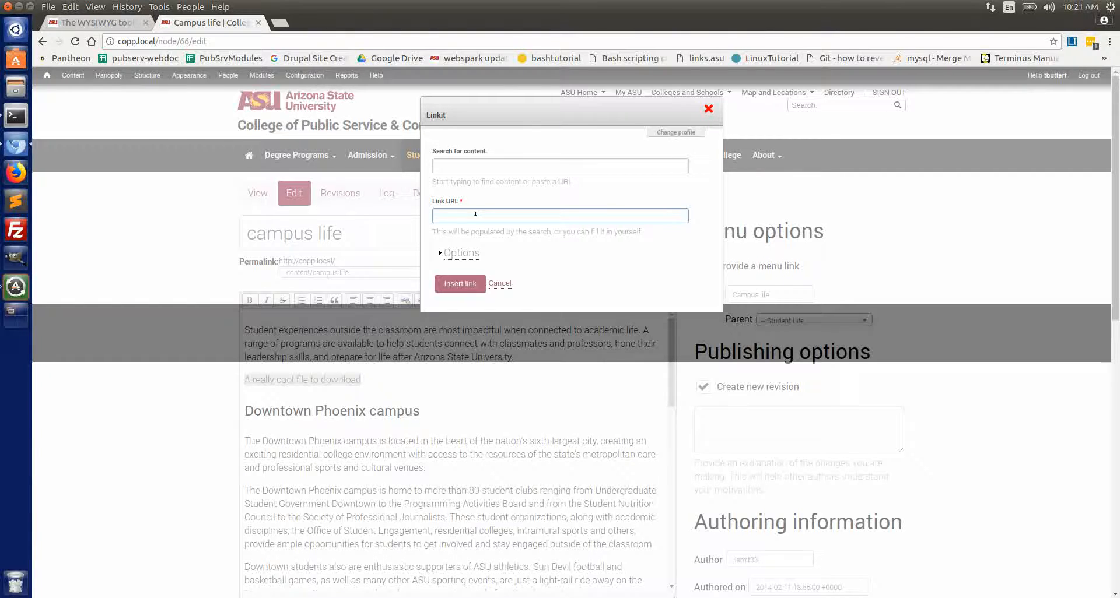
pyautogui.hotkey('ctrl', 'v')
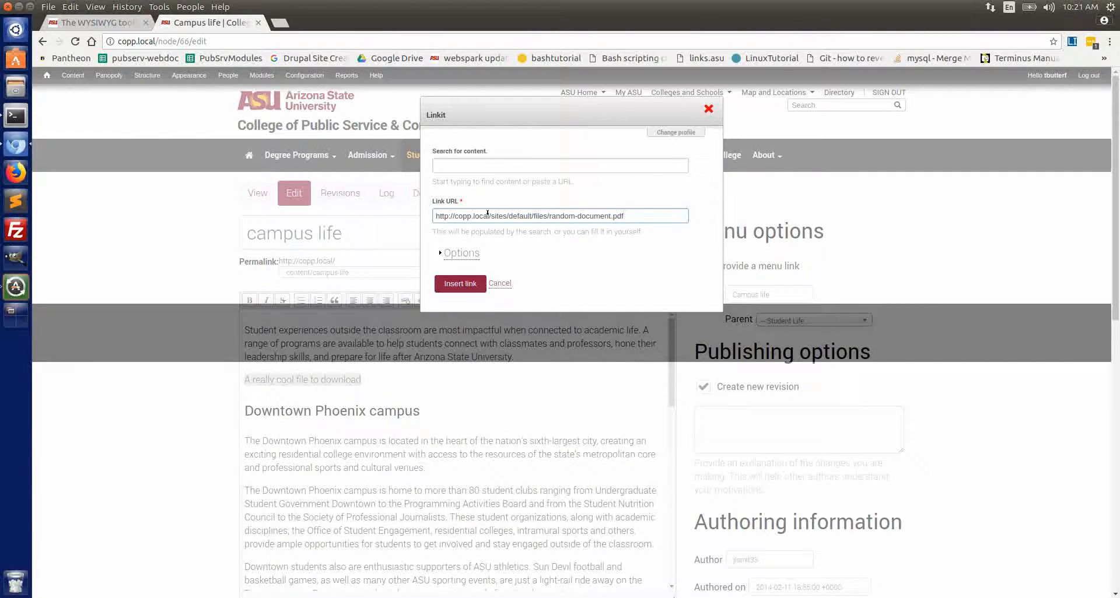
# Shorten the link URL to /sites/default/files/random-document.pdf and insert the link
pyautogui.moveTo(491, 215); pyautogui.dragTo(431, 211)
pyautogui.click(482, 211)
pyautogui.press('BackSpace')
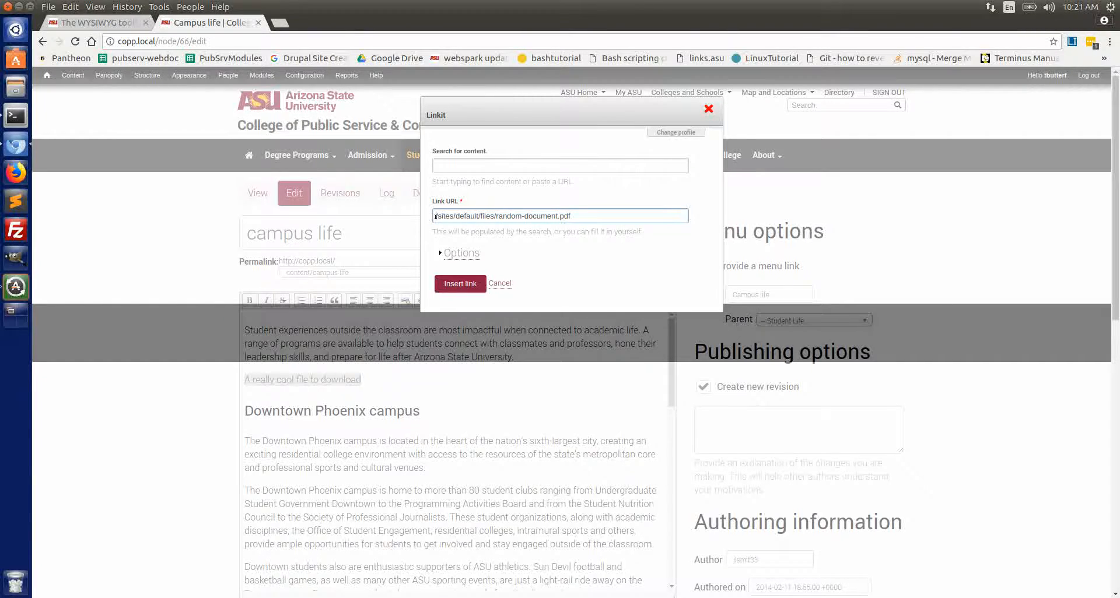
pyautogui.hotkey('ctrl', 'z')
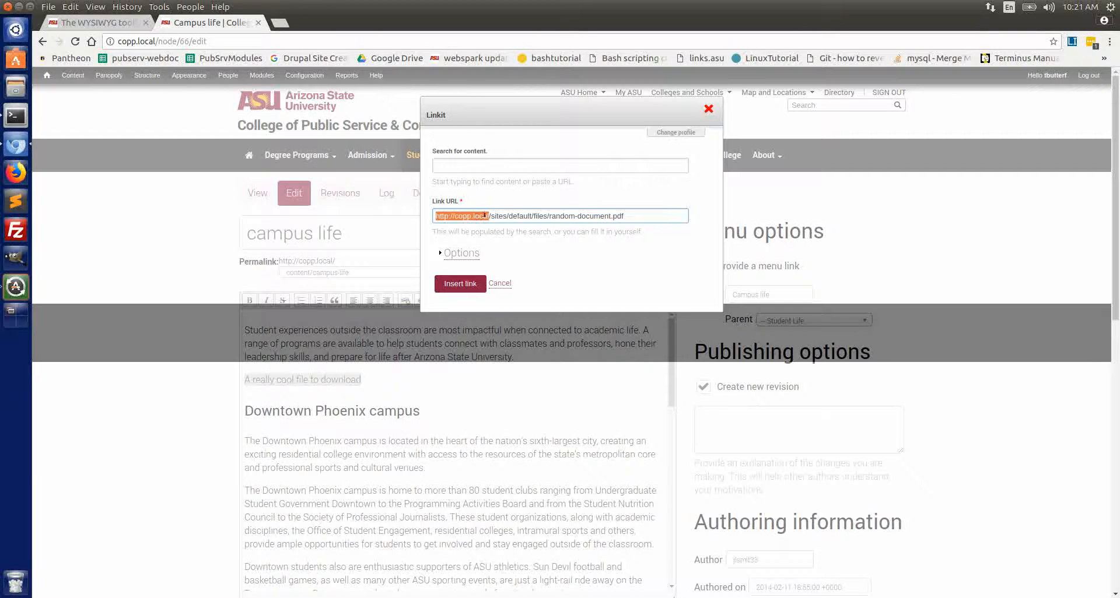
pyautogui.click(486, 215)
pyautogui.moveTo(489, 216); pyautogui.dragTo(472, 212)
pyautogui.click(488, 215)
pyautogui.moveTo(492, 216); pyautogui.dragTo(430, 215)
pyautogui.click(484, 215)
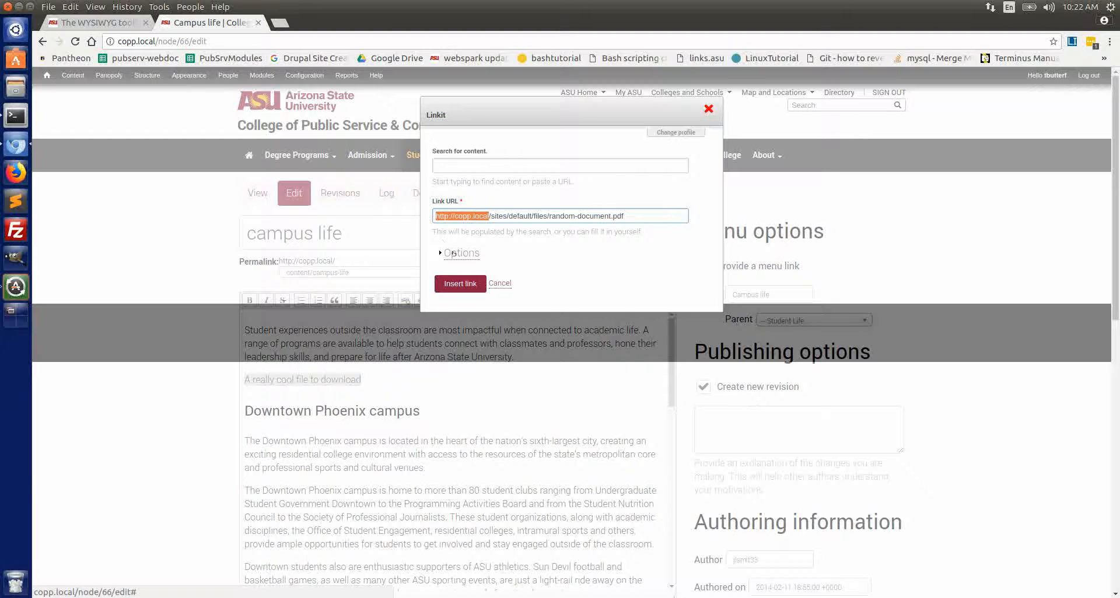
pyautogui.press('BackSpace')
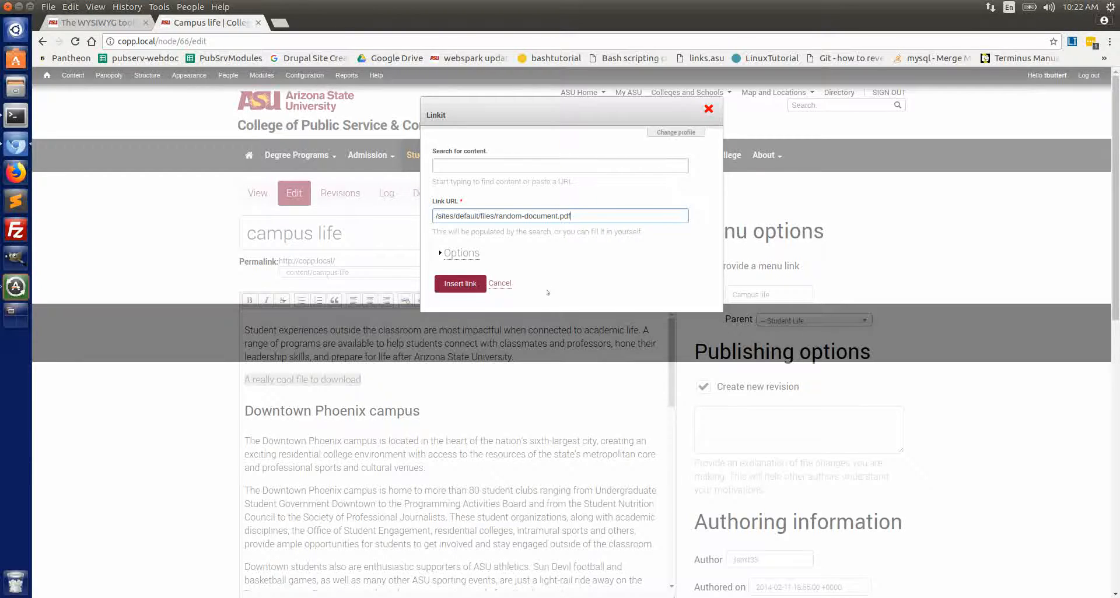
pyautogui.click(460, 284)
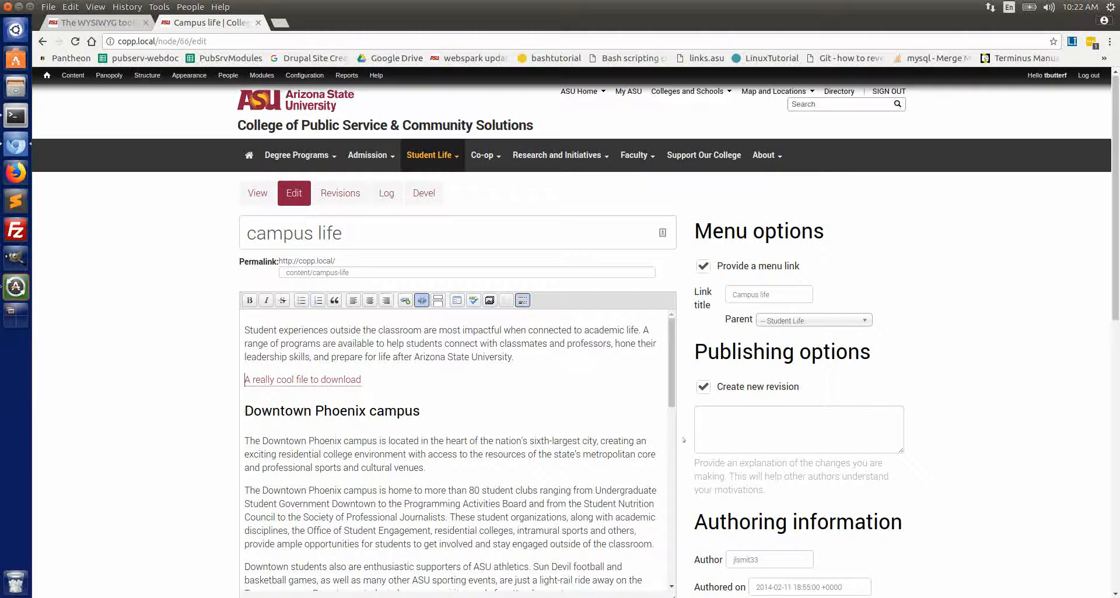
# Save the Campus life page and open the new file link to check the PDF
pyautogui.scroll(-5, 735, 427)
pyautogui.click(725, 529)
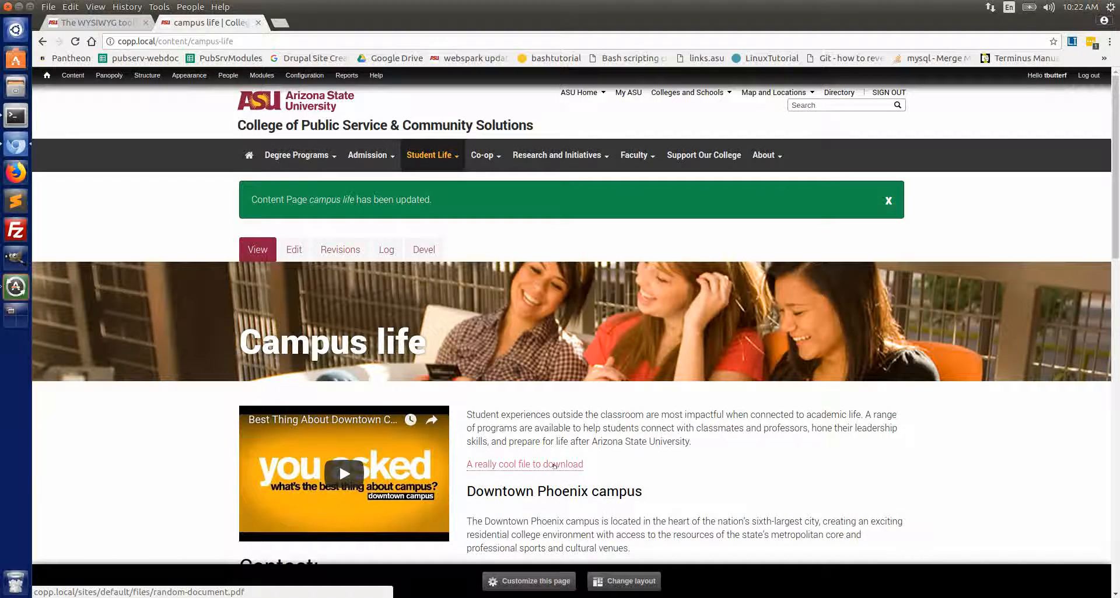
pyautogui.click(554, 466)
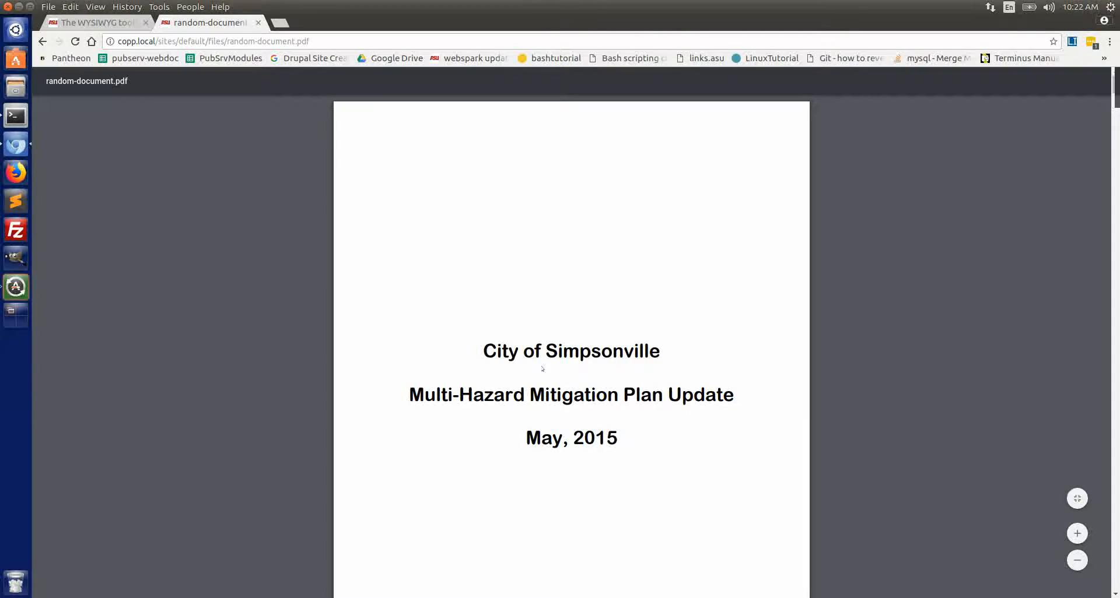
pyautogui.click(42, 41)
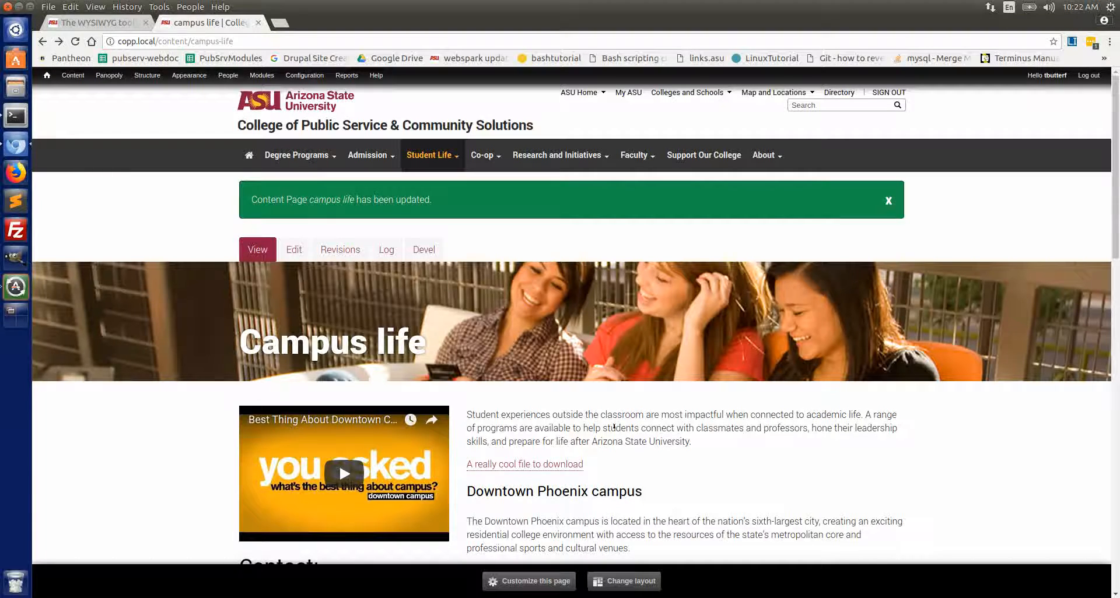
# Edit the page and embed random-document.pdf from the media library with Default display on a new line above the existing link
pyautogui.click(295, 250)
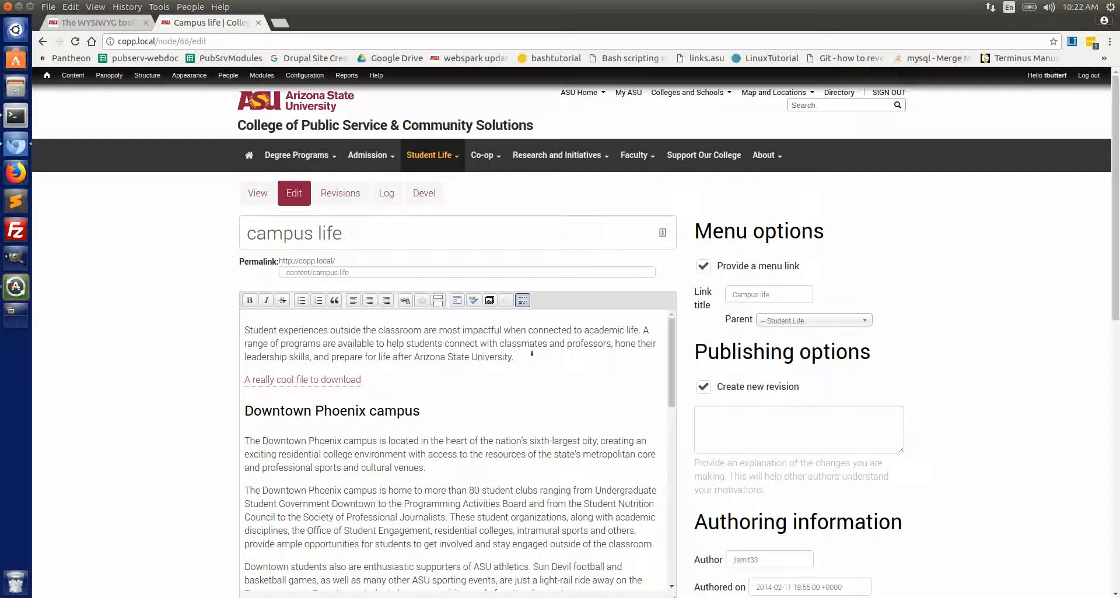
pyautogui.press('Return')
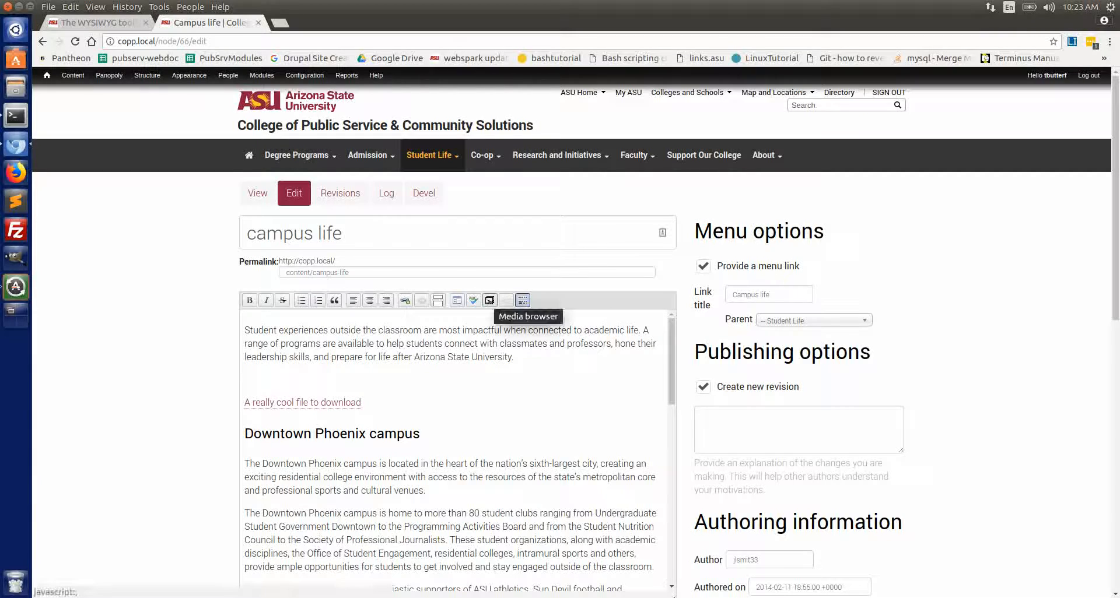
pyautogui.click(489, 300)
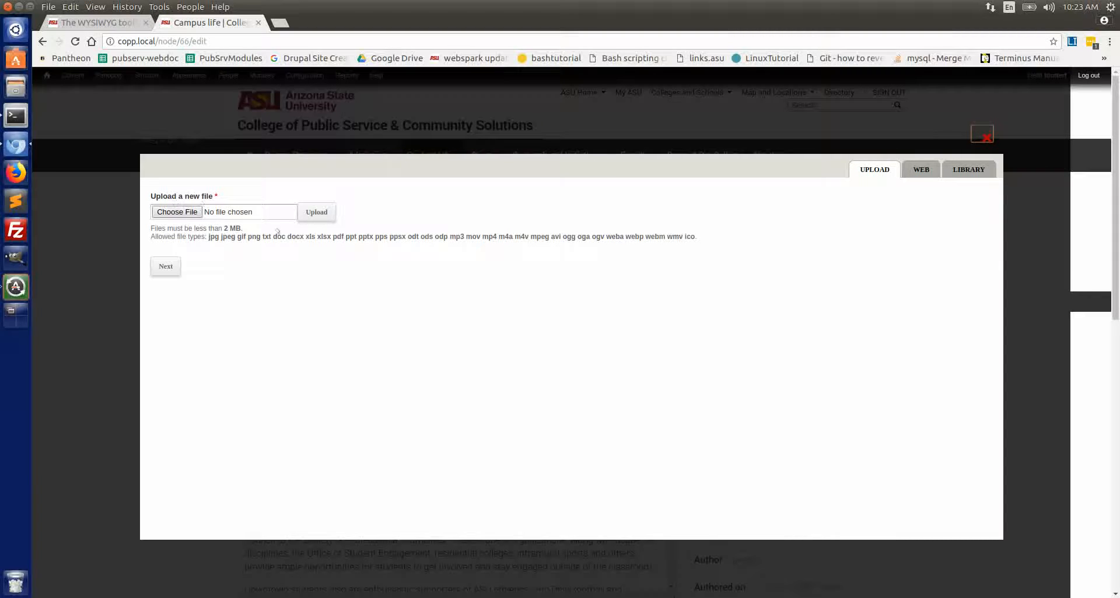
pyautogui.click(967, 168)
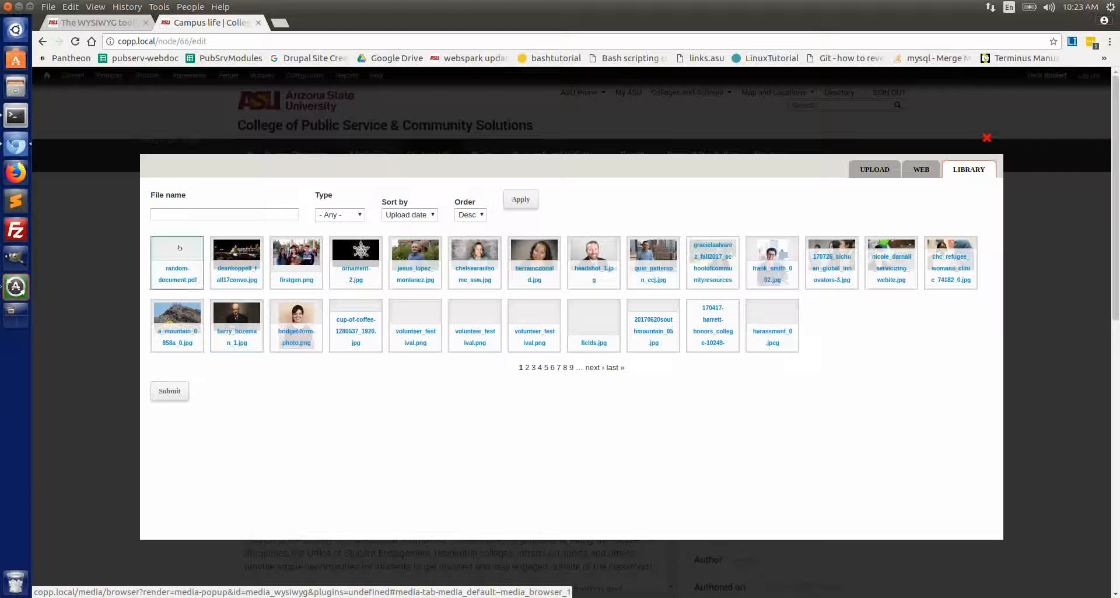
pyautogui.click(196, 278)
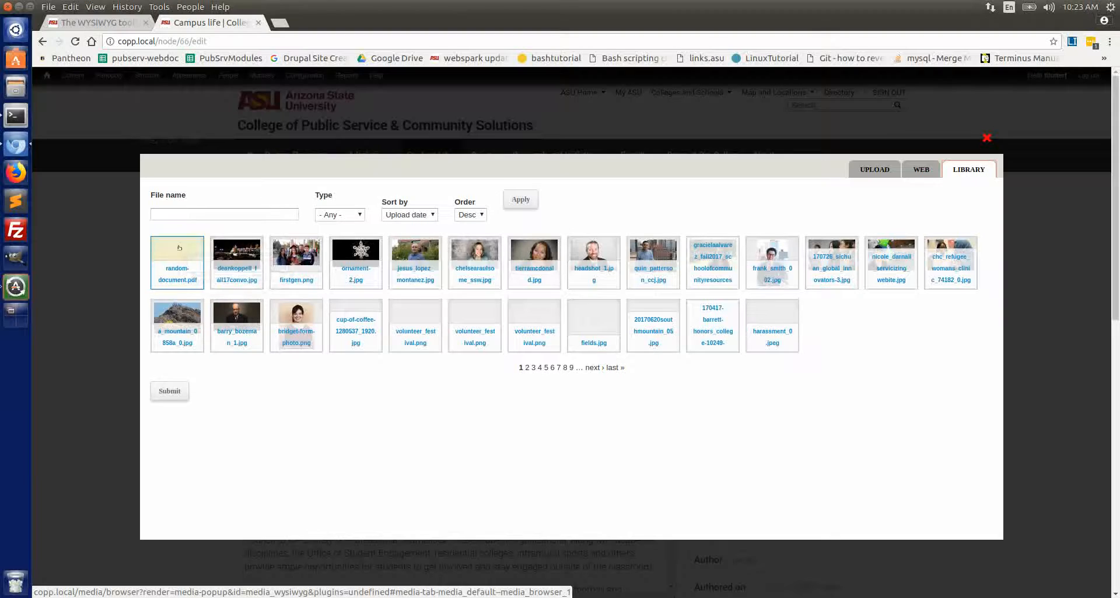
pyautogui.click(165, 391)
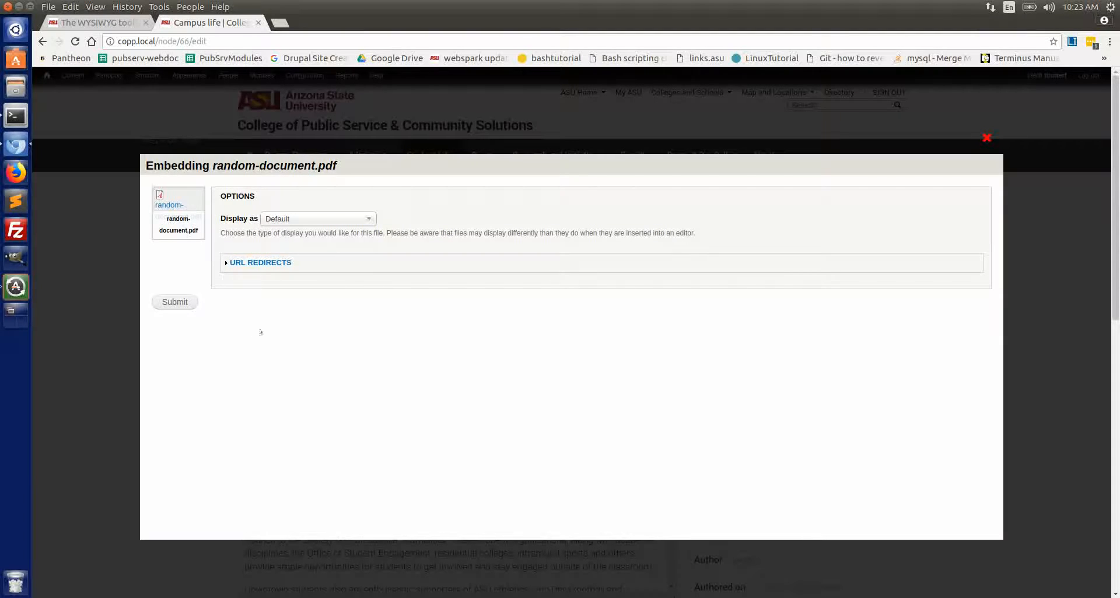
pyautogui.click(174, 301)
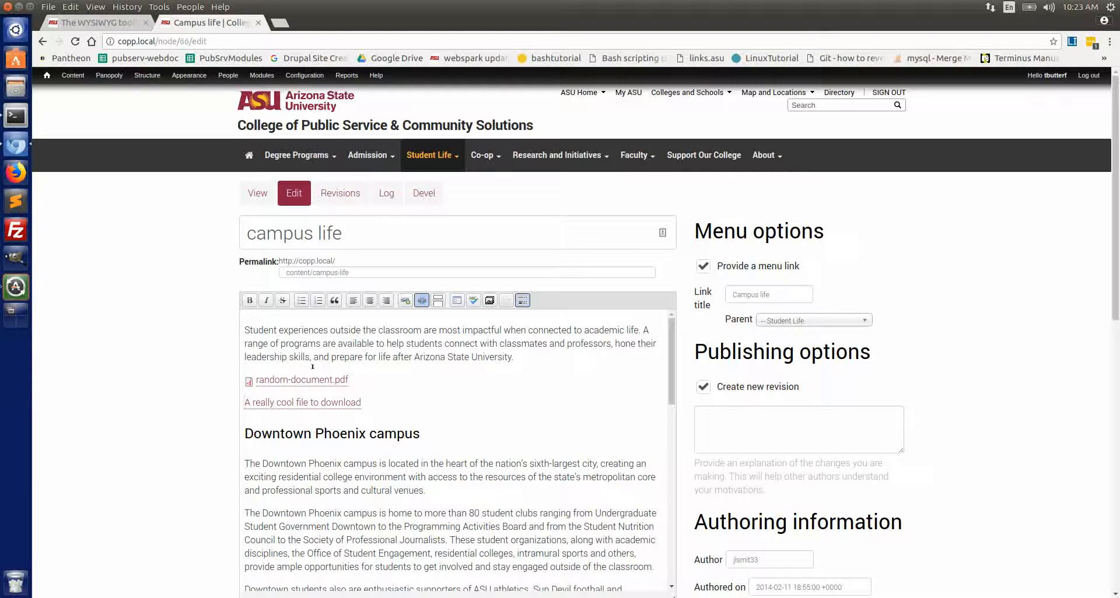
pyautogui.click(254, 379)
pyautogui.click(249, 380)
pyautogui.click(364, 381)
pyautogui.click(255, 378)
pyautogui.press('Left')
pyautogui.write(';alskjdfa;sldkjf')
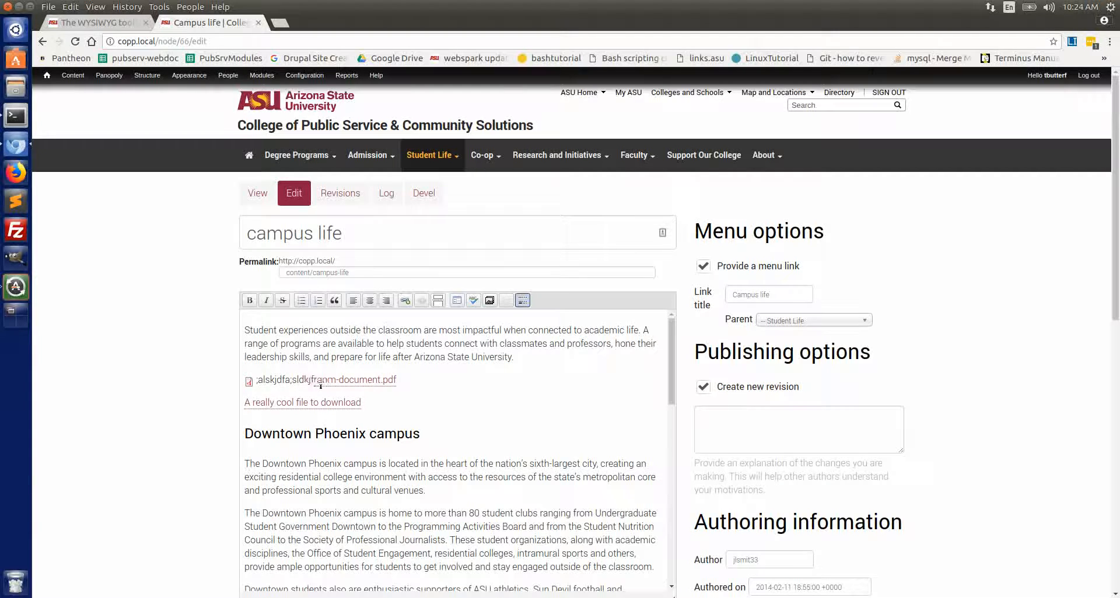
pyautogui.press('BackSpace')
pyautogui.press('BackSpace')
pyautogui.press('BackSpace')
pyautogui.press('BackSpace')
pyautogui.press('BackSpace')
pyautogui.press('BackSpace')
pyautogui.press('BackSpace')
pyautogui.press('BackSpace')
pyautogui.press('BackSpace')
pyautogui.press('BackSpace')
pyautogui.press('BackSpace')
pyautogui.press('BackSpace')
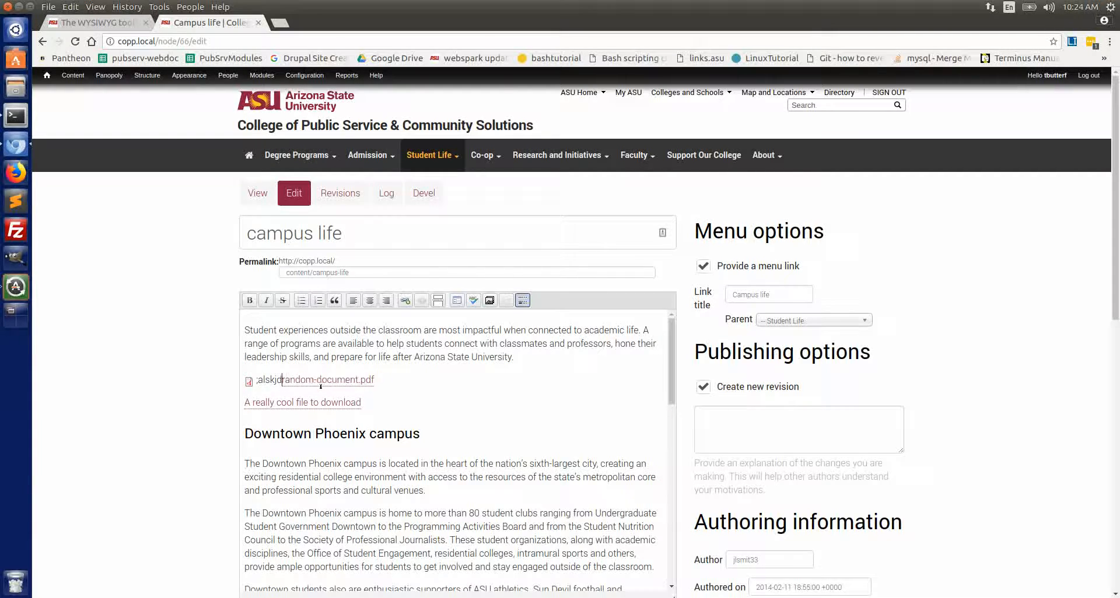
pyautogui.press('BackSpace')
pyautogui.press('BackSpace')
pyautogui.press('BackSpace')
pyautogui.press('BackSpace')
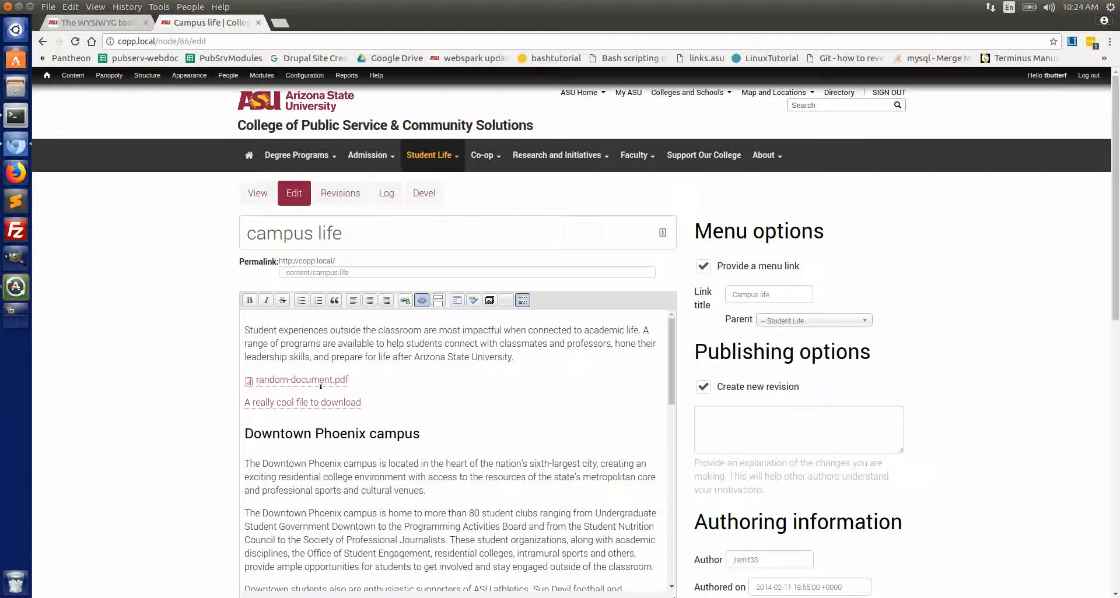
# Replace the embedded file's link text with "Another really cool file to download" and remove the leftover characters around it
pyautogui.write('Another real')
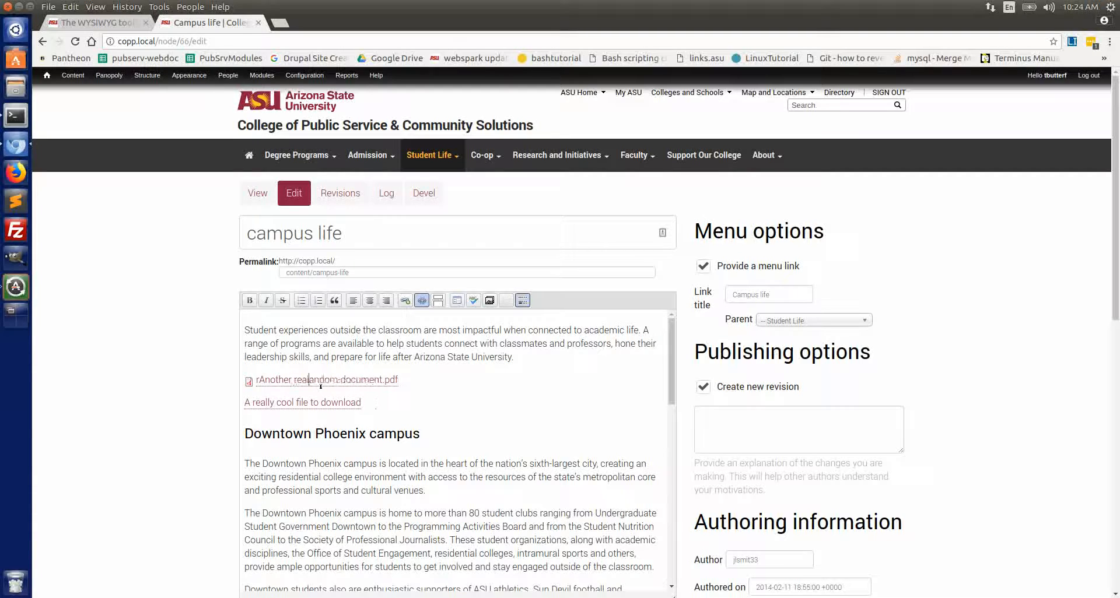
pyautogui.write('ly cool file')
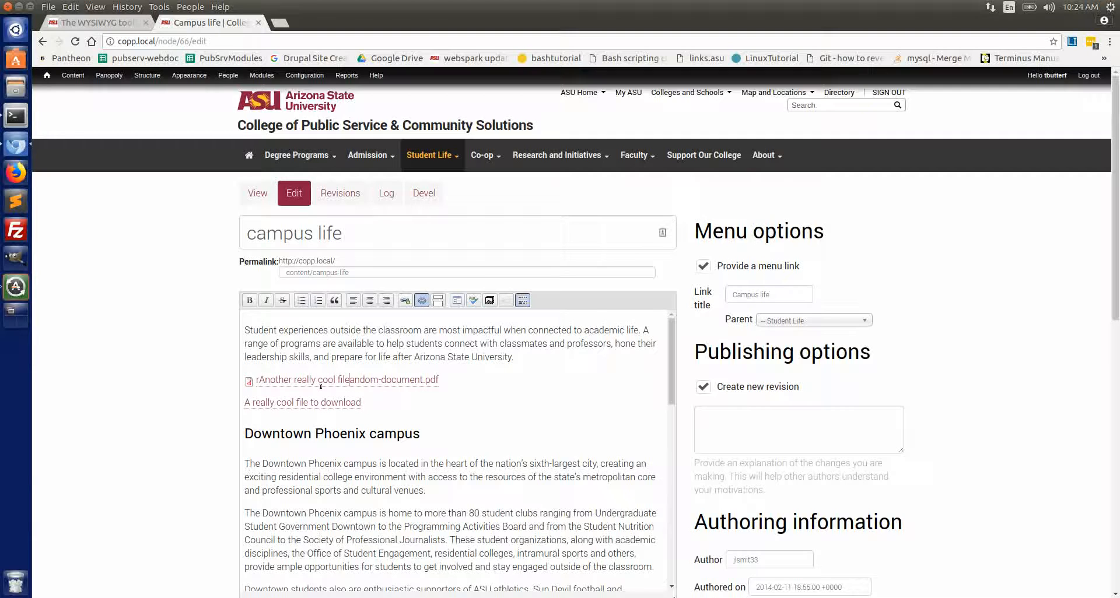
pyautogui.write(' to download')
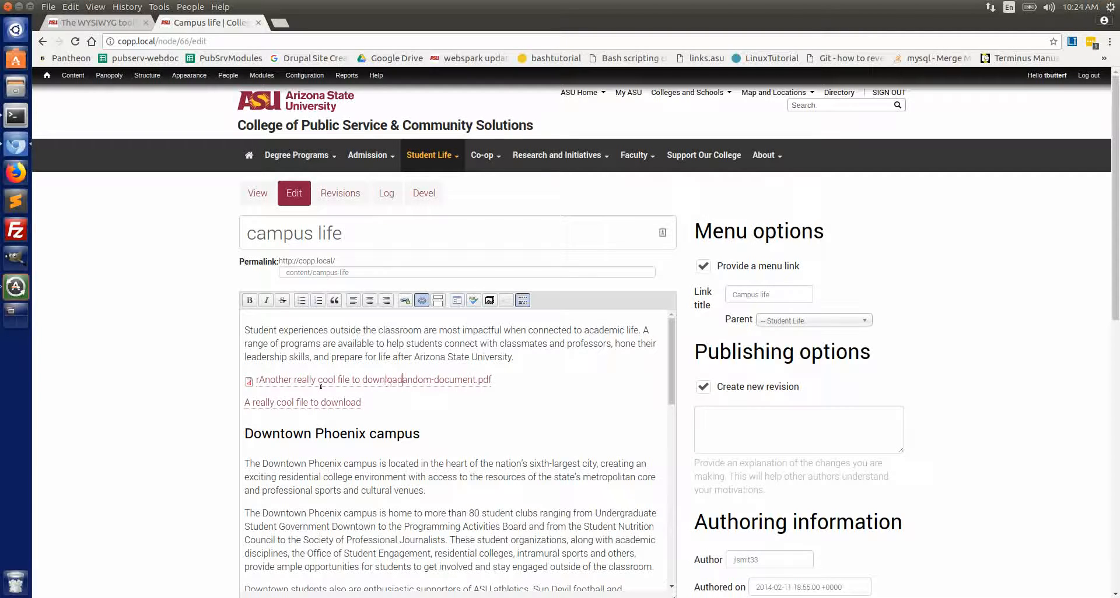
pyautogui.press('Delete')
pyautogui.press('Delete')
pyautogui.press('Delete')
pyautogui.press('Delete')
pyautogui.press('Delete')
pyautogui.press('Delete')
pyautogui.press('Delete')
pyautogui.press('Delete')
pyautogui.press('Delete')
pyautogui.press('Delete')
pyautogui.press('Delete')
pyautogui.press('Delete')
pyautogui.press('Delete')
pyautogui.press('Delete')
pyautogui.press('Delete')
pyautogui.press('Delete')
pyautogui.press('Delete')
pyautogui.press('Delete')
pyautogui.press('BackSpace')
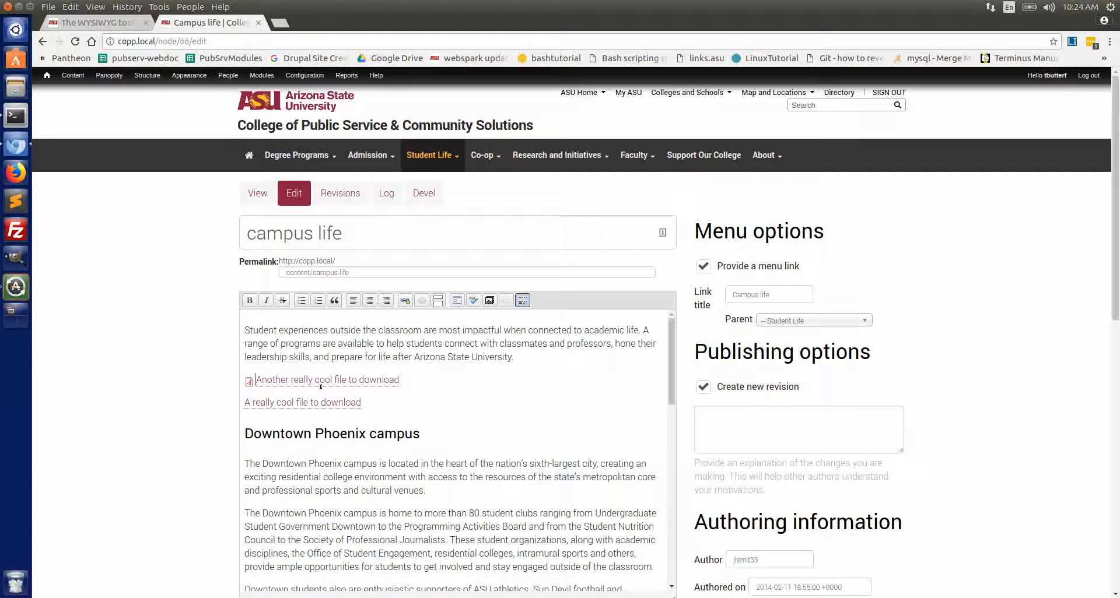
pyautogui.click(260, 380)
pyautogui.press('BackSpace')
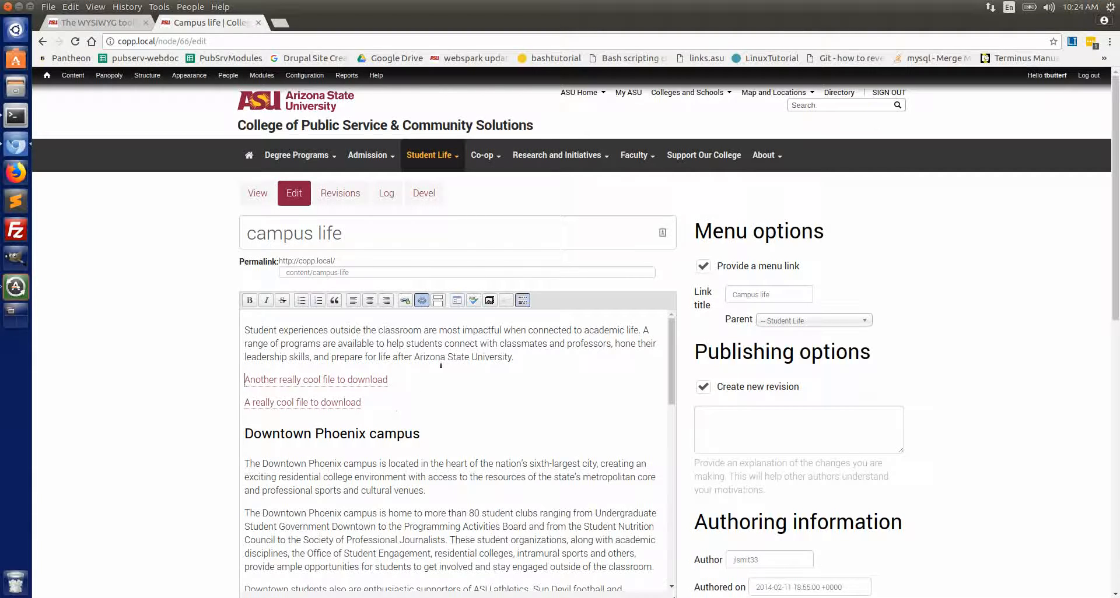
# Save the Campus life page and open the "Another really cool file to download" link
pyautogui.moveTo(446, 361); pyautogui.dragTo(514, 360)
pyautogui.click(525, 359)
pyautogui.scroll(-4, 686, 467)
pyautogui.click(715, 552)
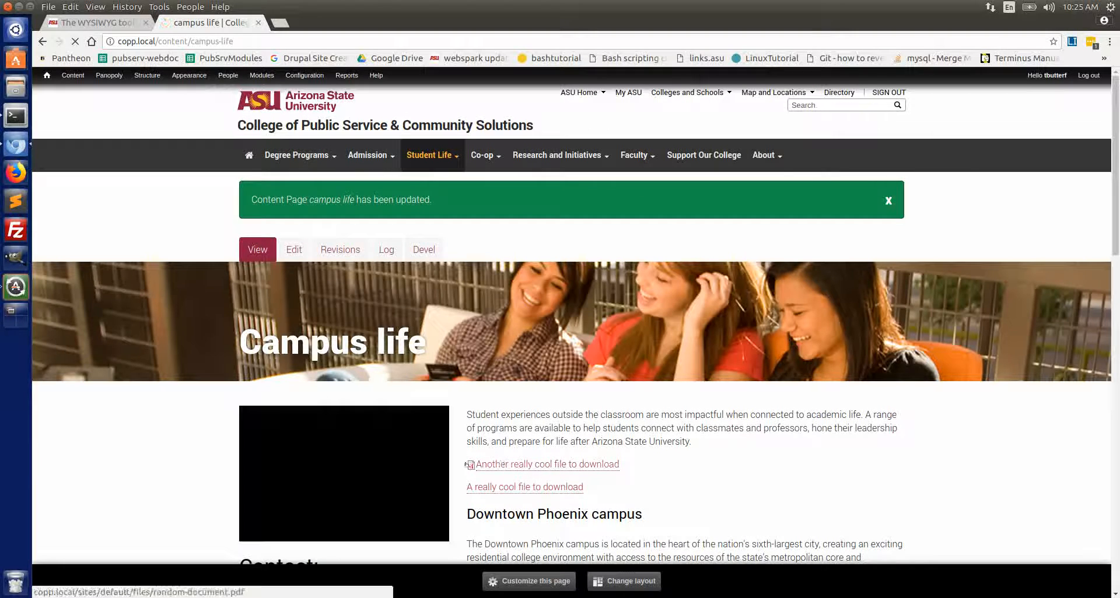
pyautogui.click(493, 490)
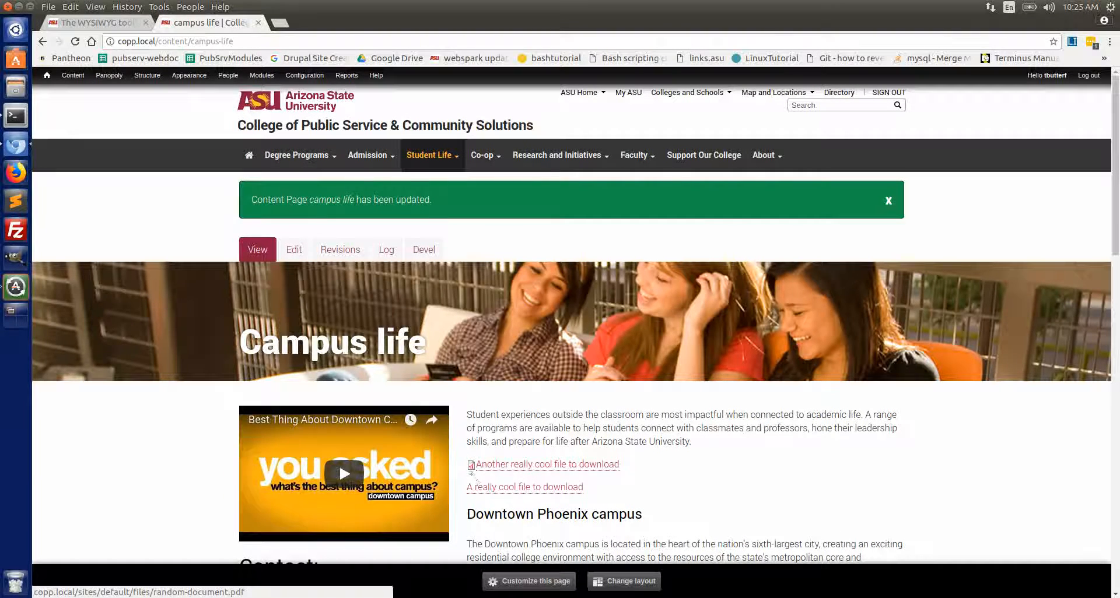